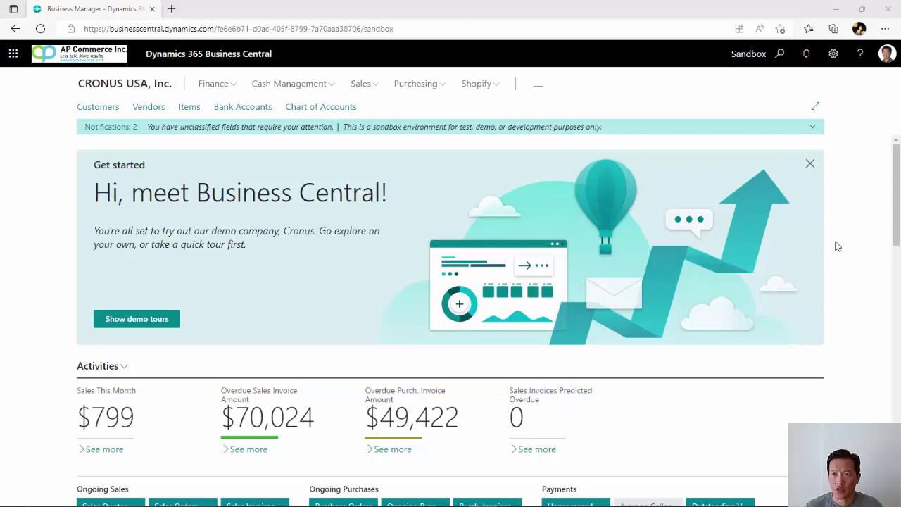
Open OCR Service Setup by searching 'ocr service set', then select the Sign-up URL text.
{"action": "left_click", "coordinate": [780, 55]}
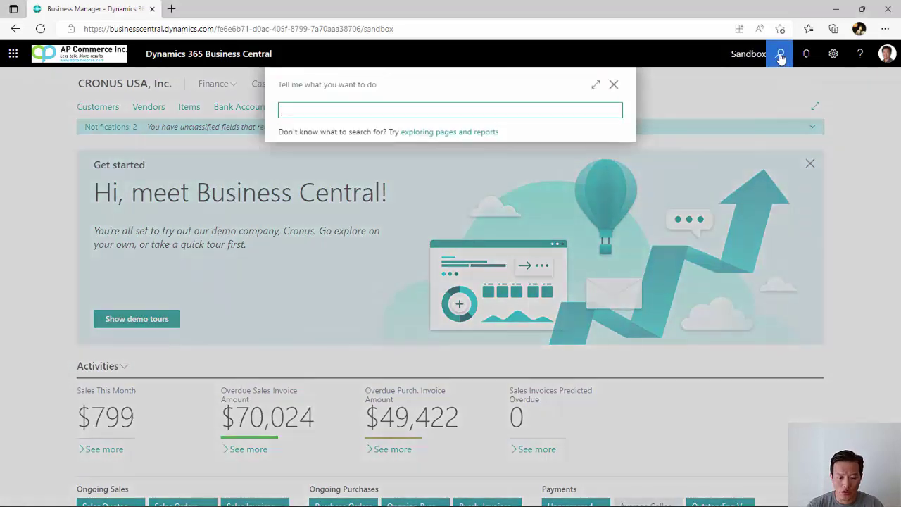
{"action": "type", "text": "ocr service set"}
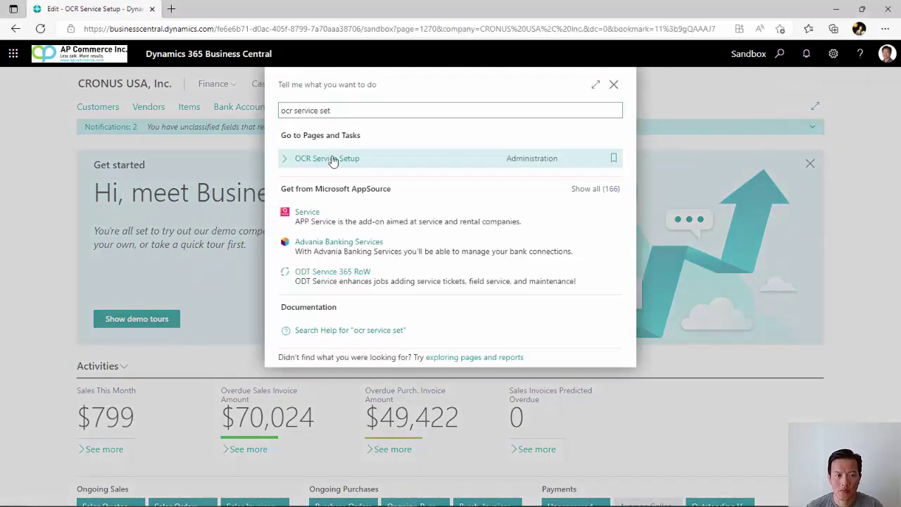
{"action": "left_click", "coordinate": [332, 159]}
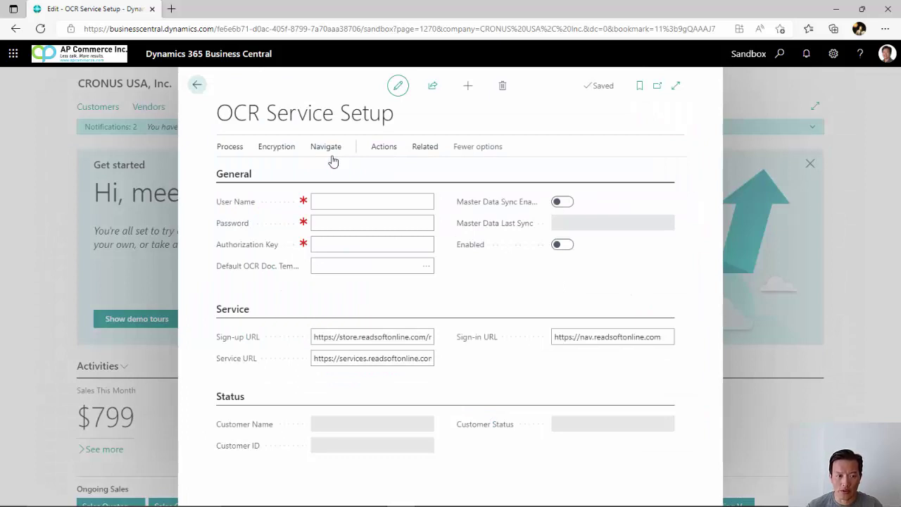
{"action": "mouse_move", "coordinate": [238, 338]}
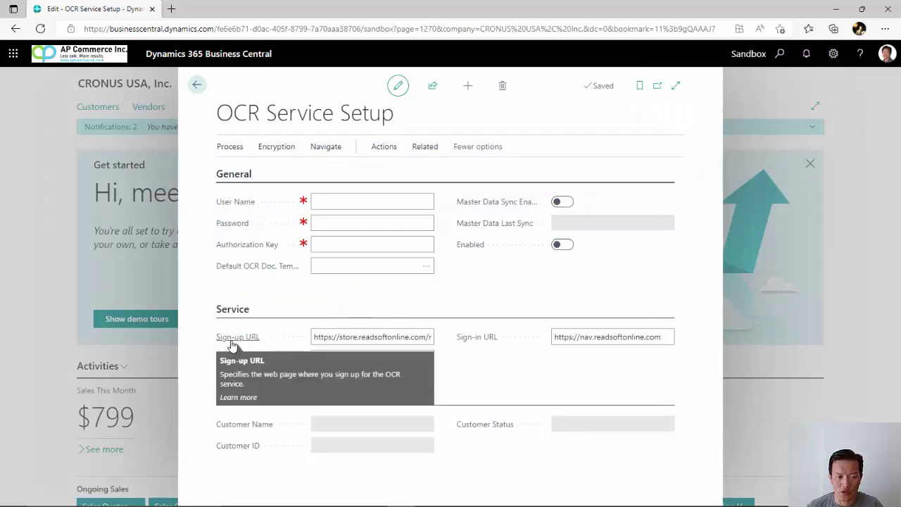
{"action": "left_click", "coordinate": [350, 338]}
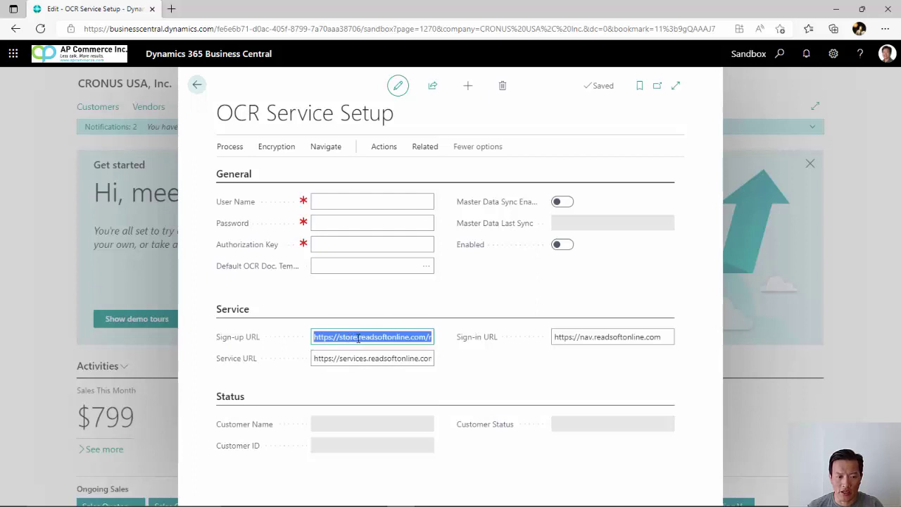
{"action": "mouse_move", "coordinate": [361, 338]}
{"action": "left_mouse_down"}
{"action": "mouse_move", "coordinate": [240, 56]}
{"action": "mouse_move", "coordinate": [194, 11]}
{"action": "left_mouse_up"}
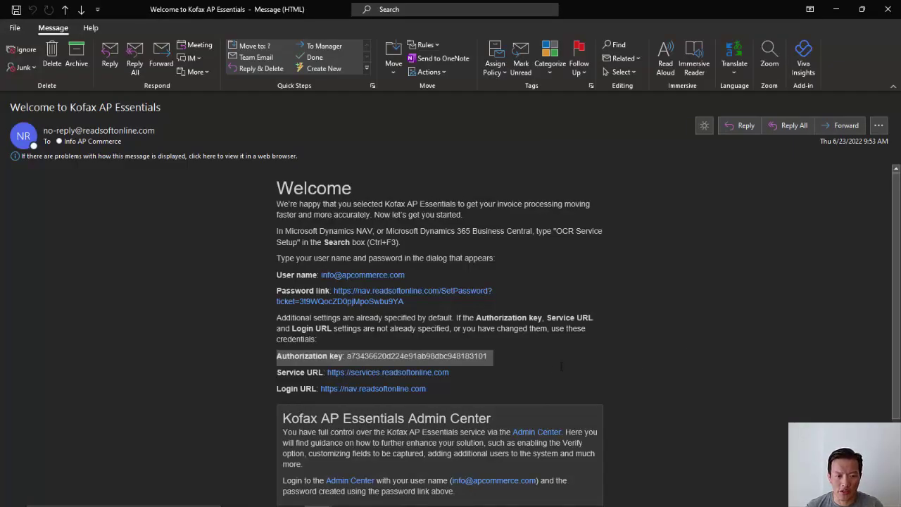
{"action": "left_click", "coordinate": [276, 364]}
{"action": "left_click", "coordinate": [269, 362]}
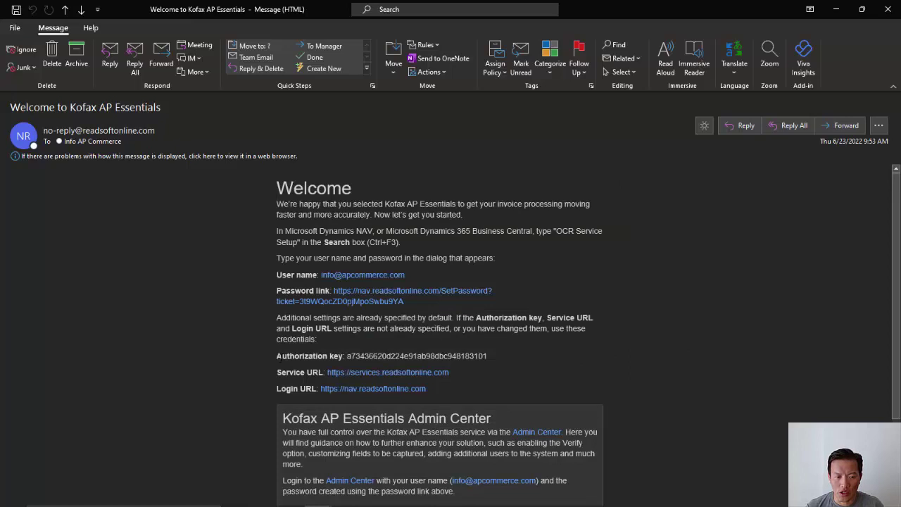
{"action": "left_click", "coordinate": [269, 362]}
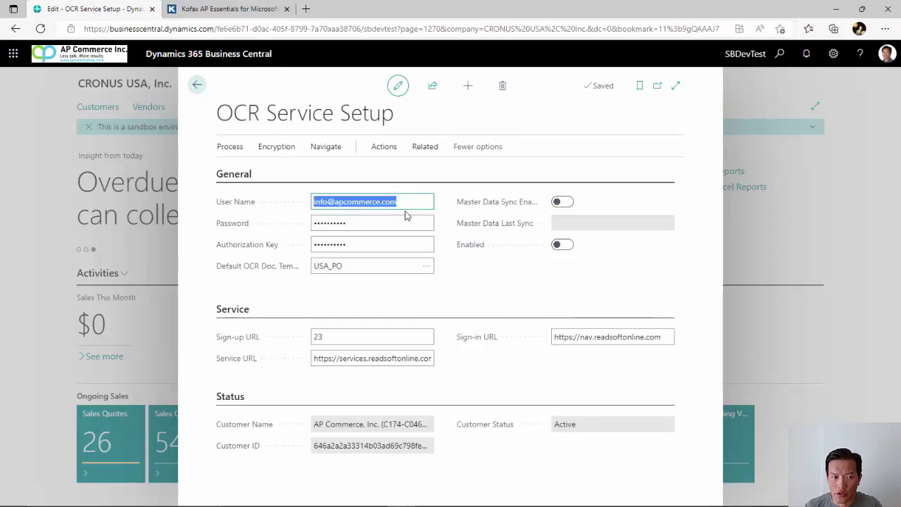
Check the password and authorization key, and set USA_PO as the default OCR document template.
{"action": "left_click", "coordinate": [392, 224]}
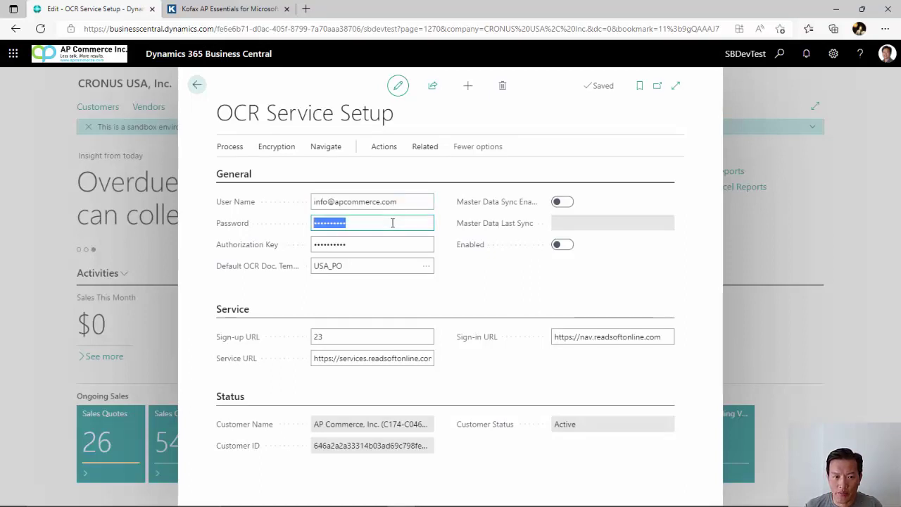
{"action": "left_click", "coordinate": [393, 245]}
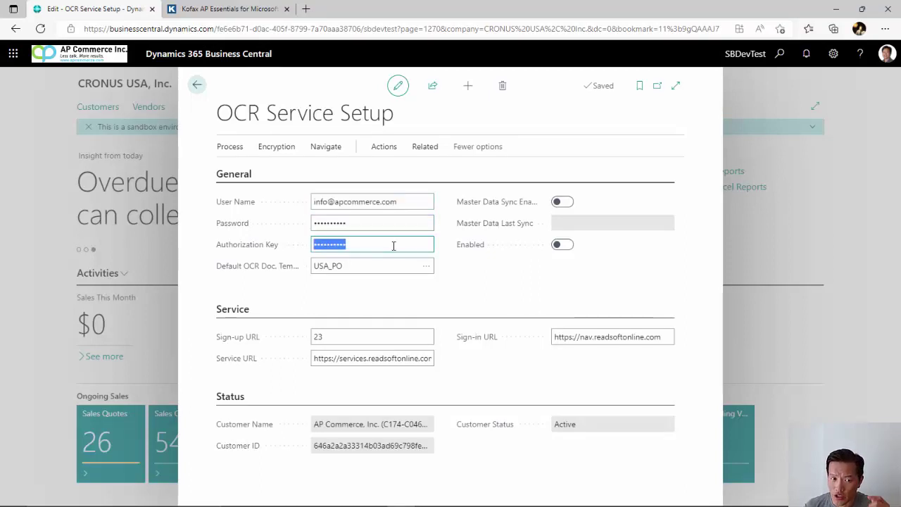
{"action": "left_click", "coordinate": [382, 268]}
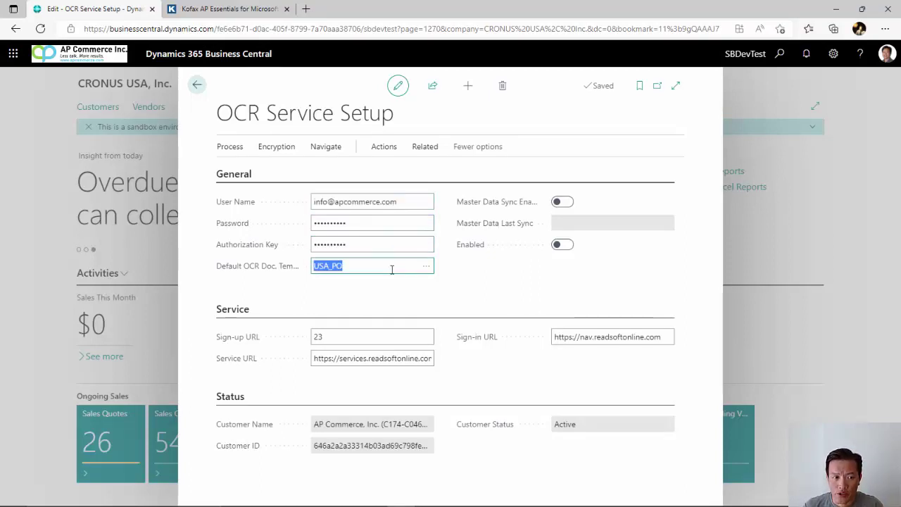
{"action": "left_click", "coordinate": [425, 272]}
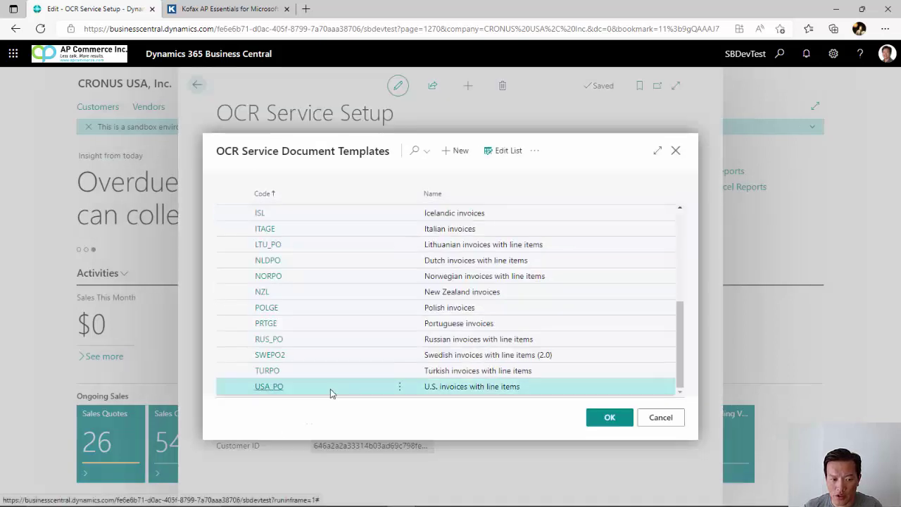
{"action": "left_click", "coordinate": [608, 419]}
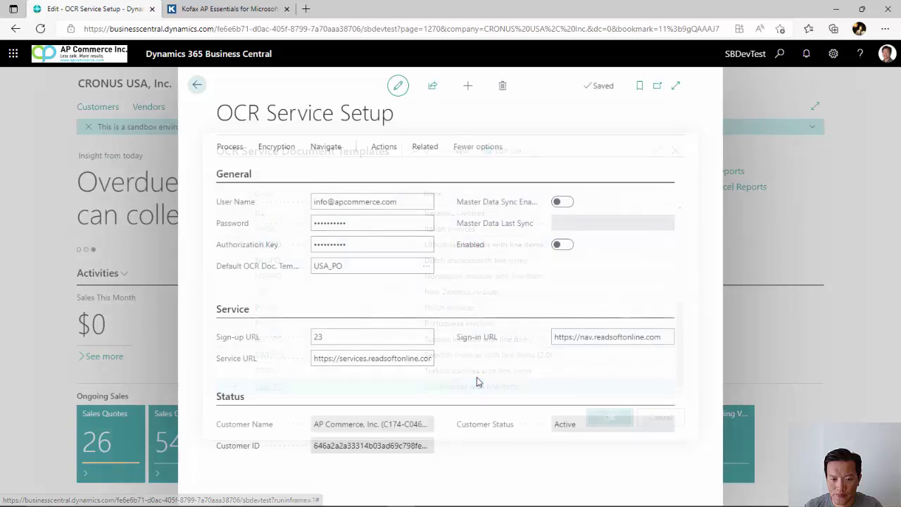
Enable the OCR service, accept the terms, review the Ready job queue entries, and return home.
{"action": "left_click", "coordinate": [559, 250]}
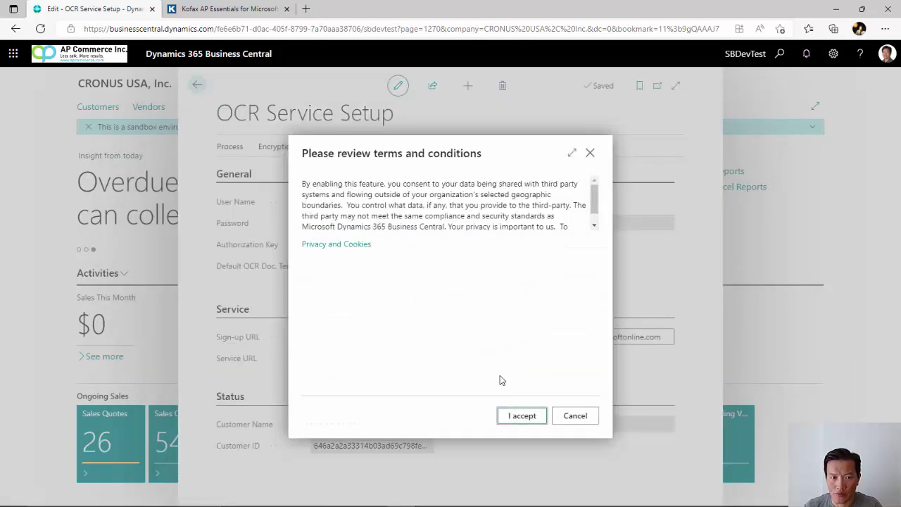
{"action": "key", "text": "Return"}
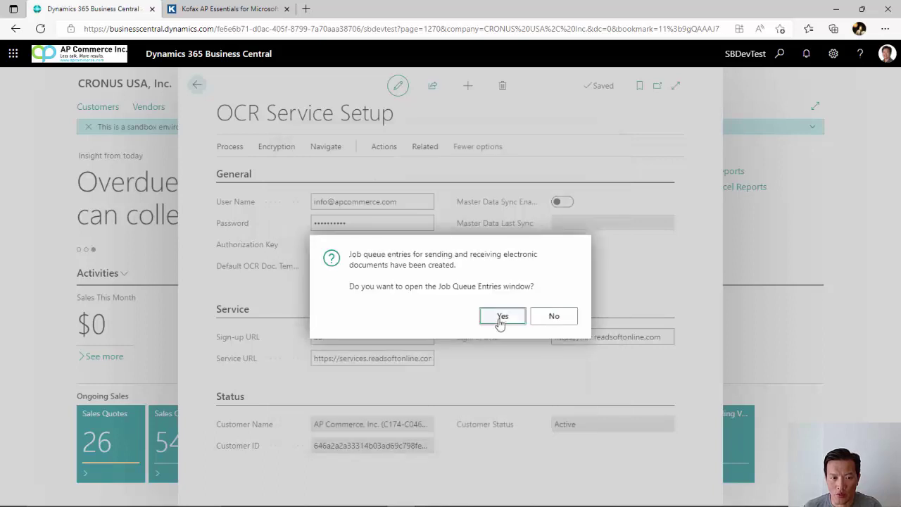
{"action": "left_click", "coordinate": [502, 317]}
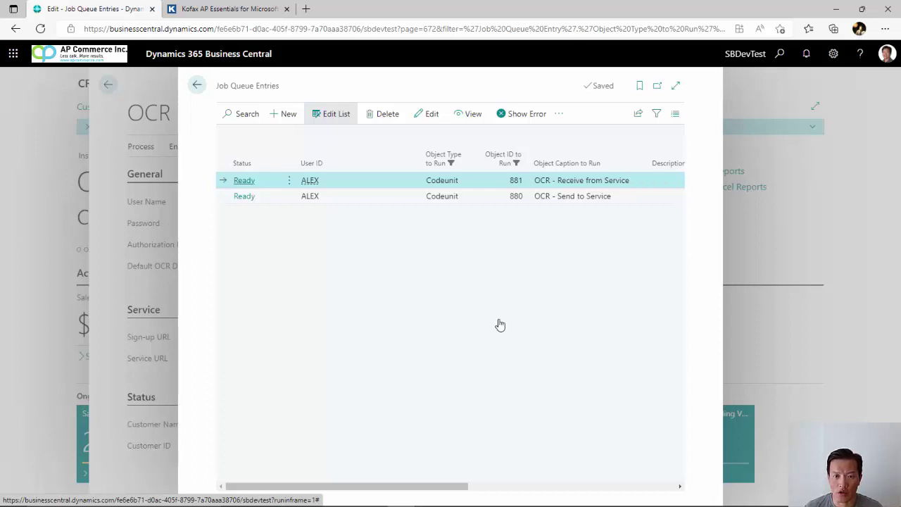
{"action": "key", "text": "Escape"}
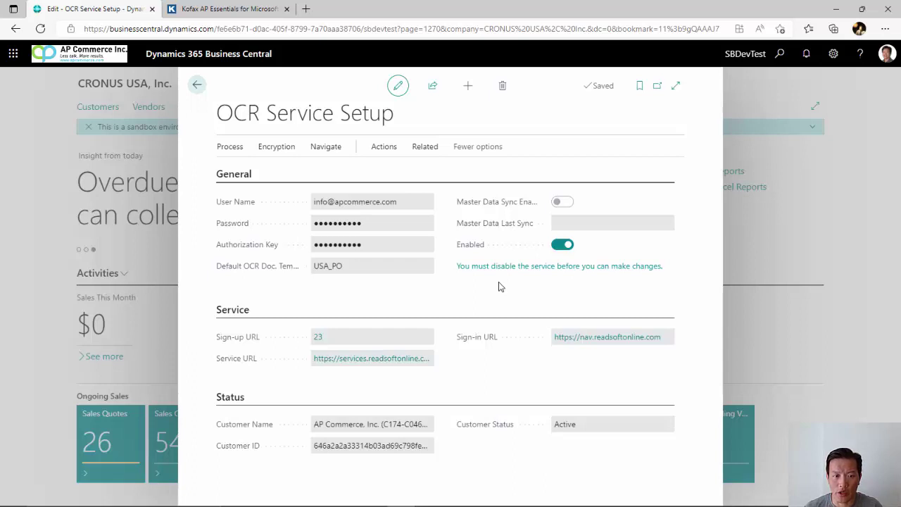
{"action": "key", "text": "Escape"}
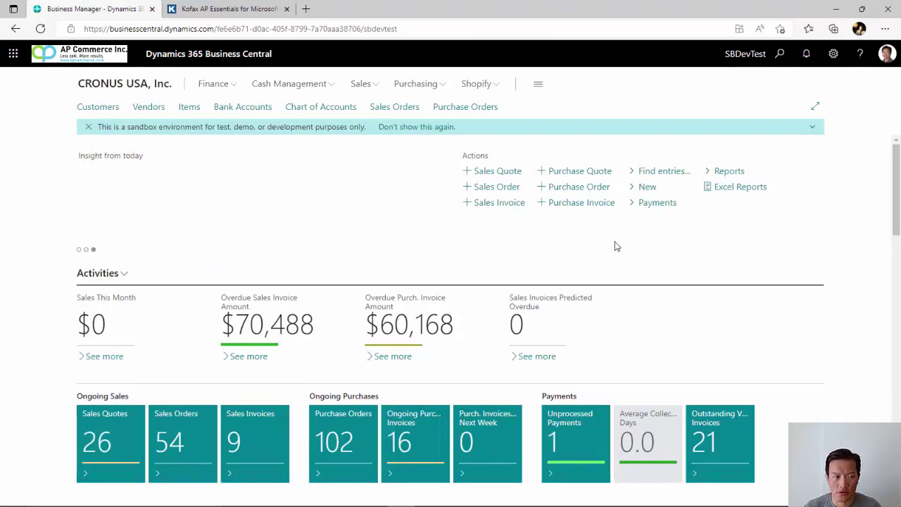
Scroll the Role Center and open the My Incoming Documents list.
{"action": "scroll", "coordinate": [615, 246], "scroll_direction": "down", "scroll_amount": 4}
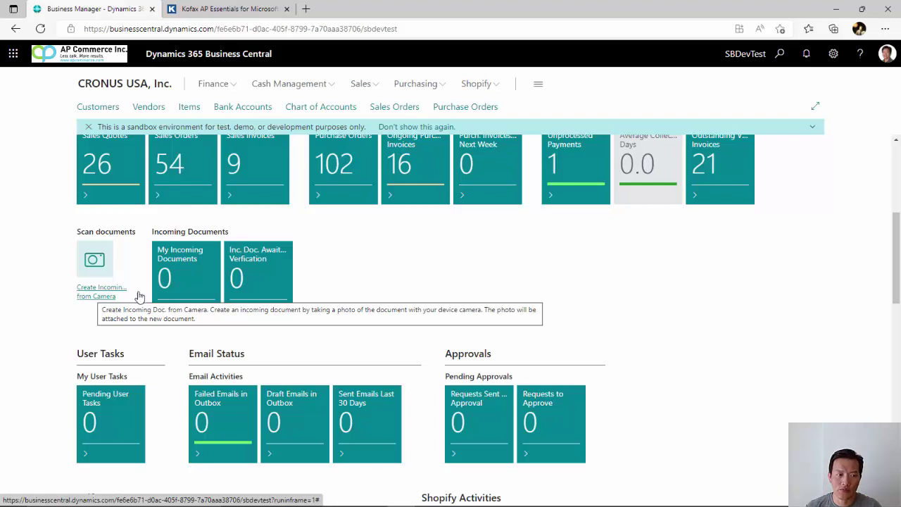
{"action": "left_click", "coordinate": [166, 285]}
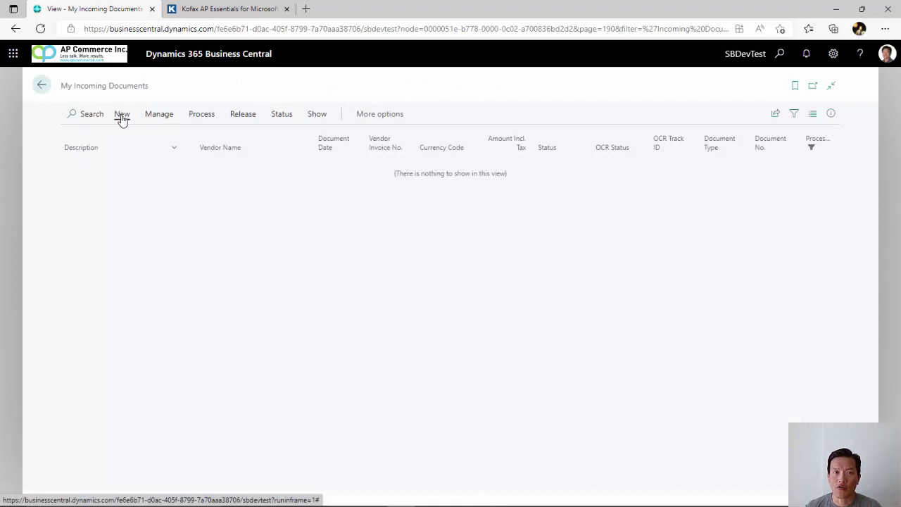
Create a new incoming document from the file 'London Postmaster Invoice US.pdf'.
{"action": "left_click", "coordinate": [122, 115]}
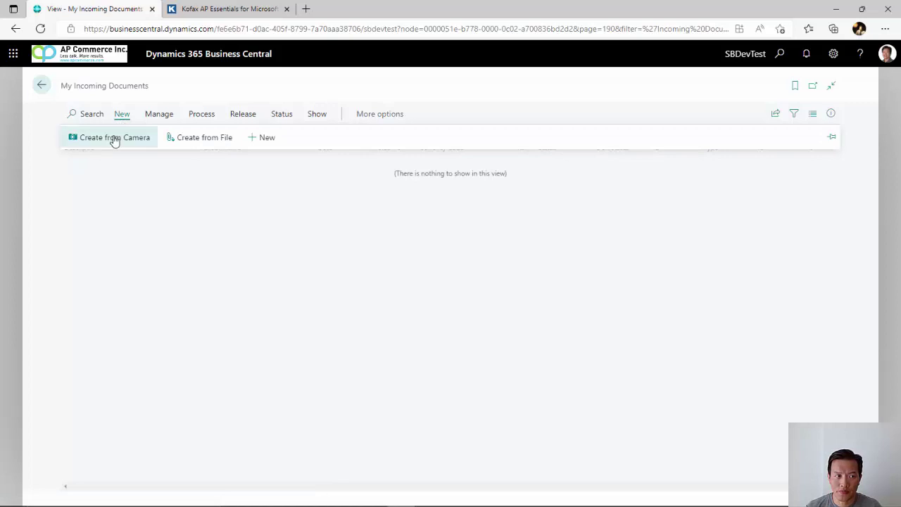
{"action": "left_click", "coordinate": [214, 144]}
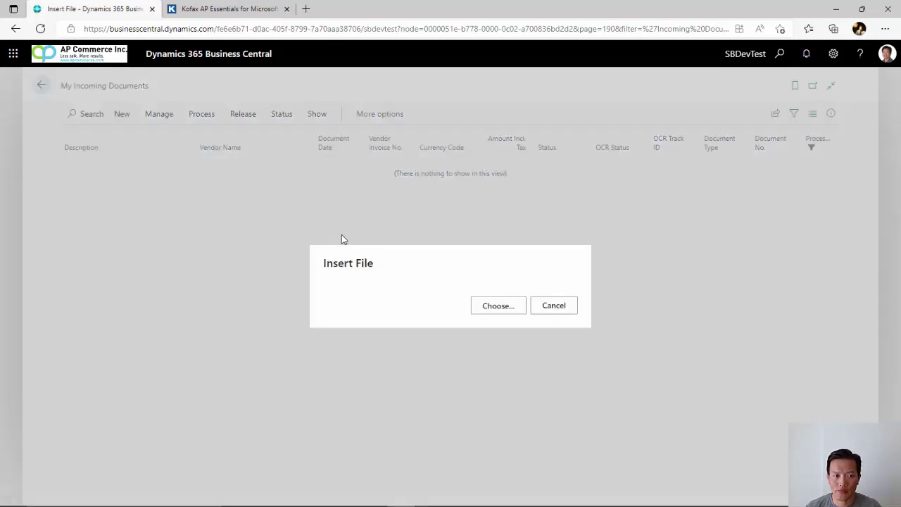
{"action": "left_click", "coordinate": [500, 305]}
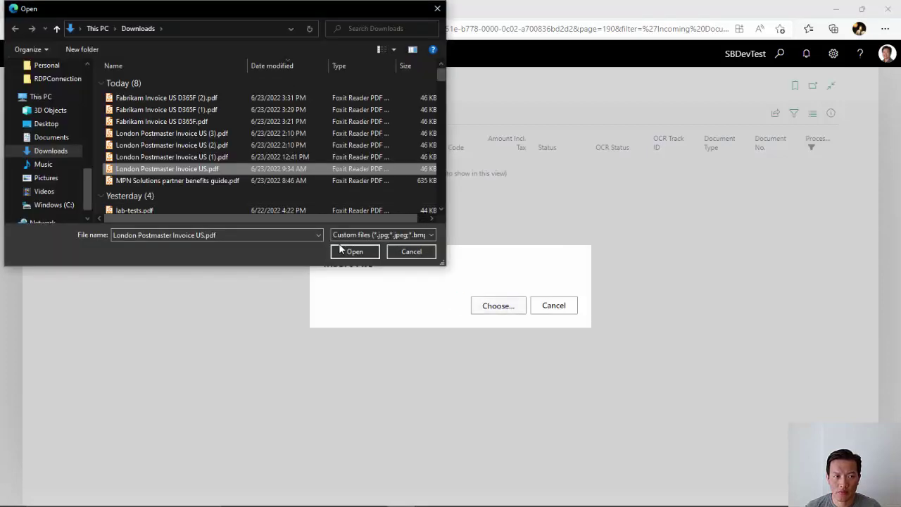
{"action": "left_click", "coordinate": [355, 251]}
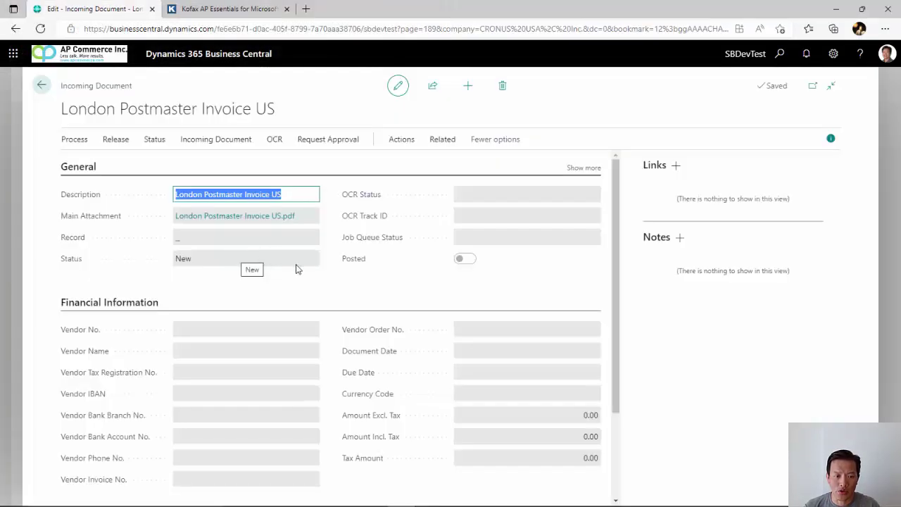
{"action": "left_click", "coordinate": [323, 141]}
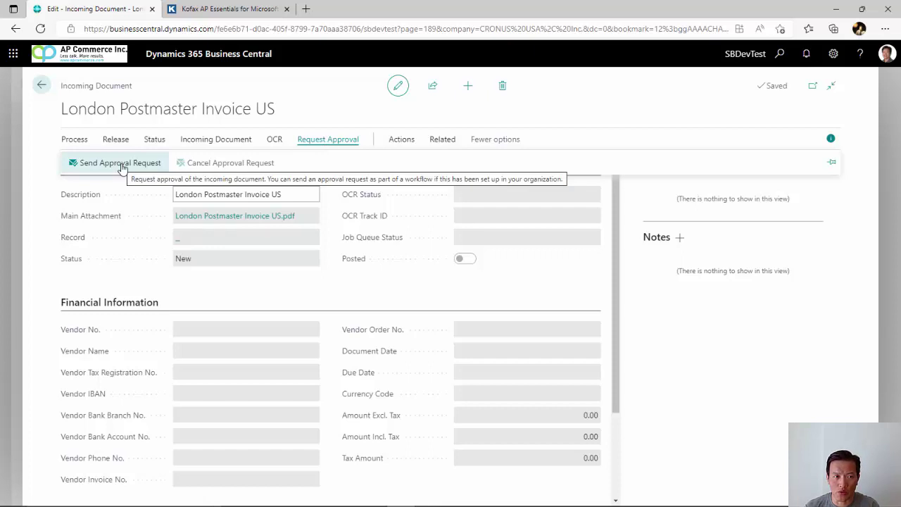
{"action": "left_click", "coordinate": [346, 163]}
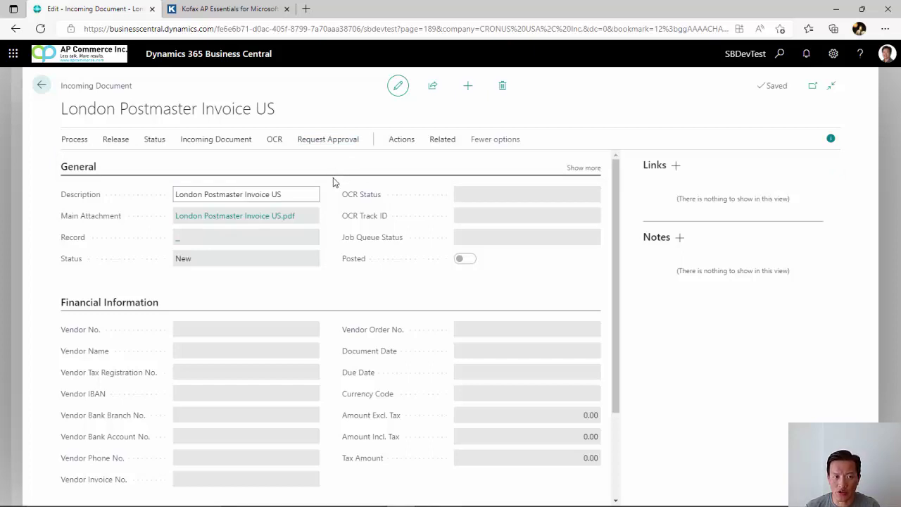
Send the attached invoice PDF to the OCR service.
{"action": "left_click", "coordinate": [274, 140]}
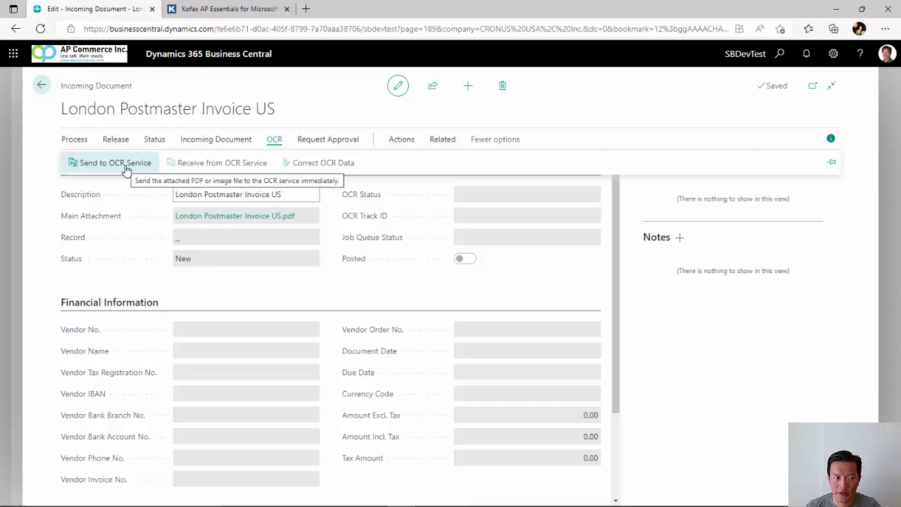
{"action": "left_click", "coordinate": [126, 169]}
{"action": "left_click", "coordinate": [542, 311]}
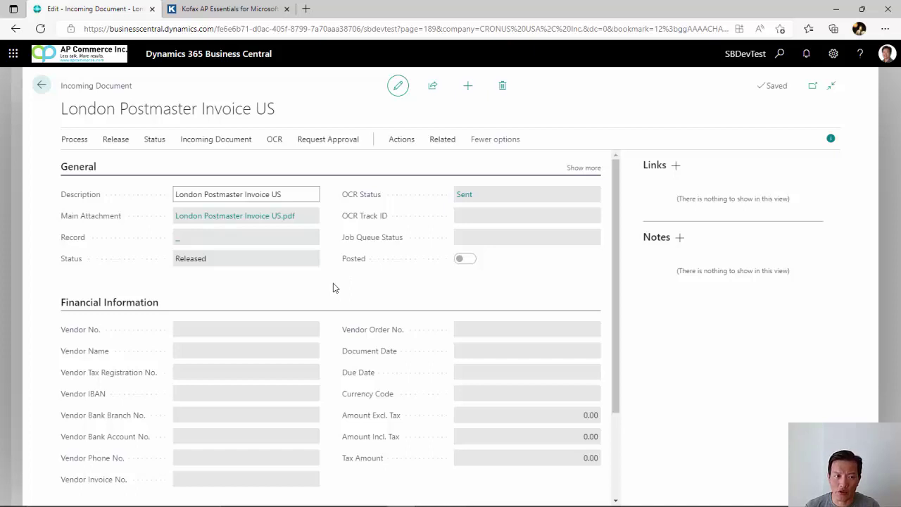
Receive the OCR results: London Postmaster, invoice 103032, 4,000.00 USD, due 2/24/2019.
{"action": "left_click", "coordinate": [271, 144]}
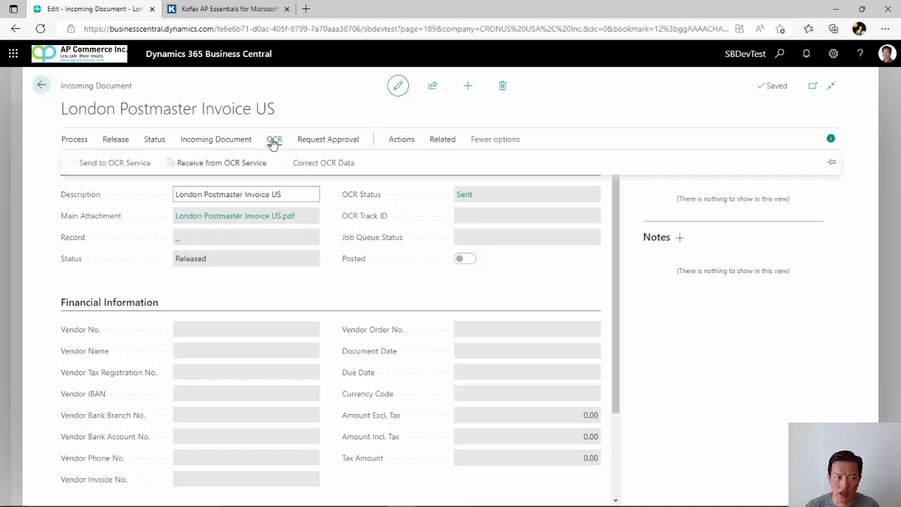
{"action": "left_click", "coordinate": [228, 166]}
{"action": "left_click", "coordinate": [545, 311]}
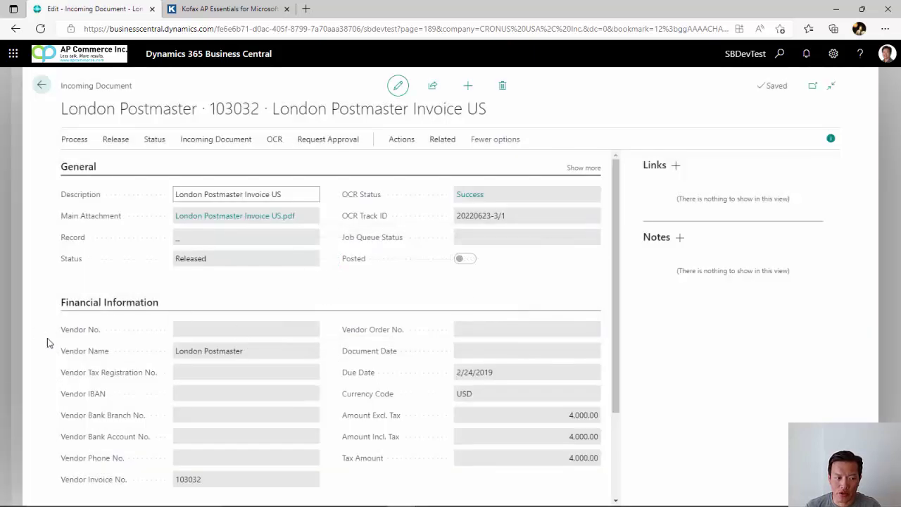
Correct the OCR Document Date to 1/29/19 and send the OCR feedback.
{"action": "scroll", "coordinate": [338, 350], "scroll_direction": "down", "scroll_amount": 1}
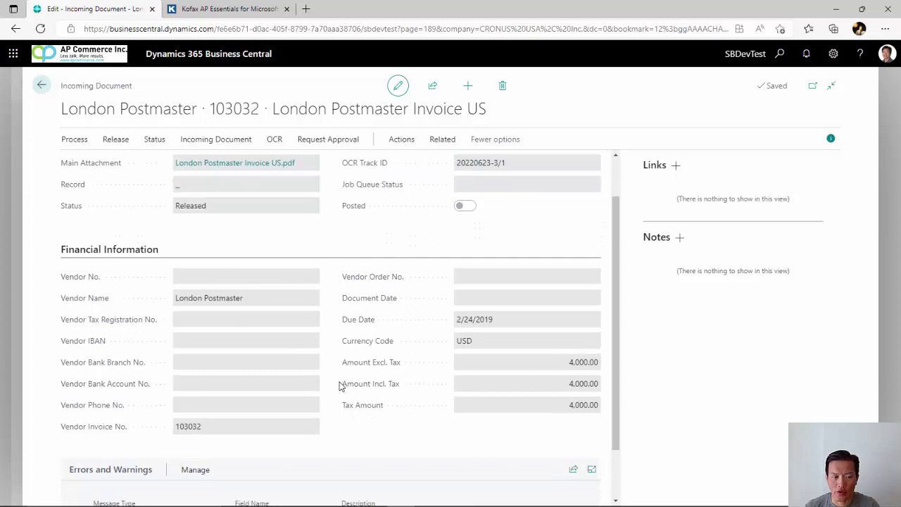
{"action": "scroll", "coordinate": [320, 366], "scroll_direction": "down", "scroll_amount": 1}
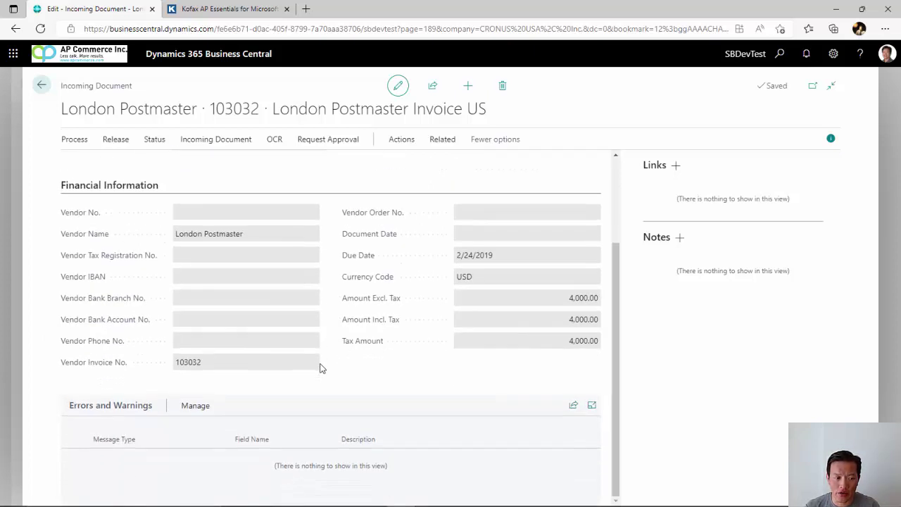
{"action": "scroll", "coordinate": [324, 365], "scroll_direction": "up", "scroll_amount": 2}
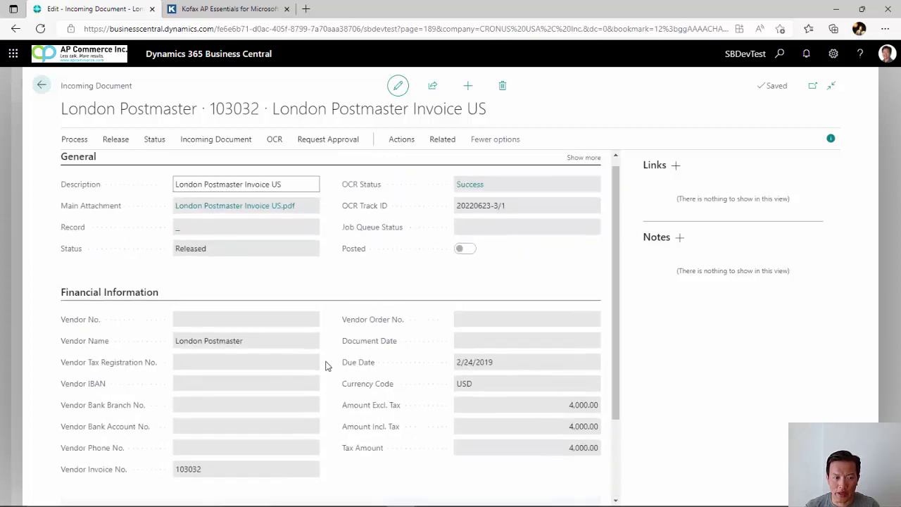
{"action": "left_click", "coordinate": [269, 139]}
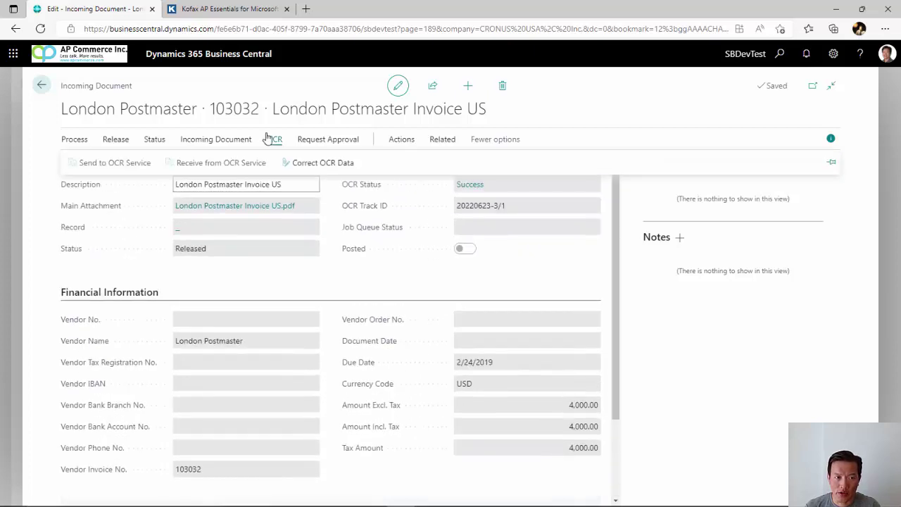
{"action": "left_click", "coordinate": [335, 172]}
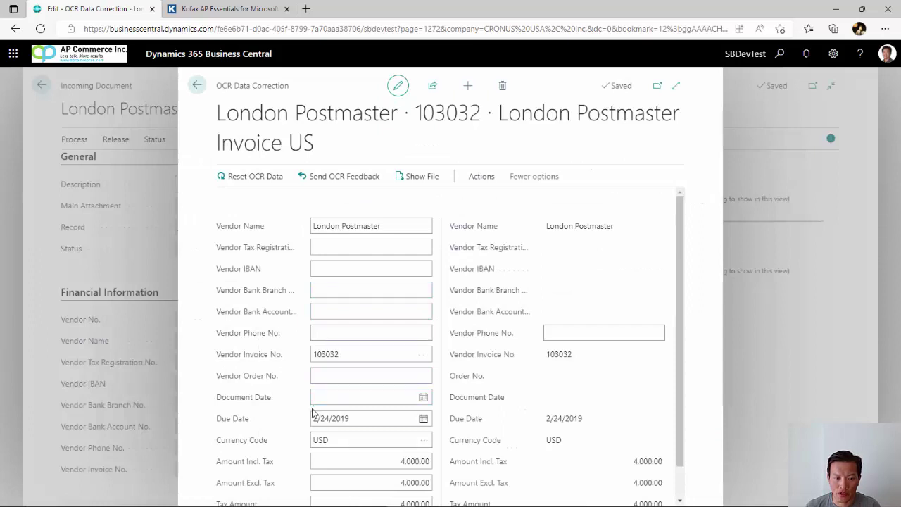
{"action": "left_click", "coordinate": [344, 401]}
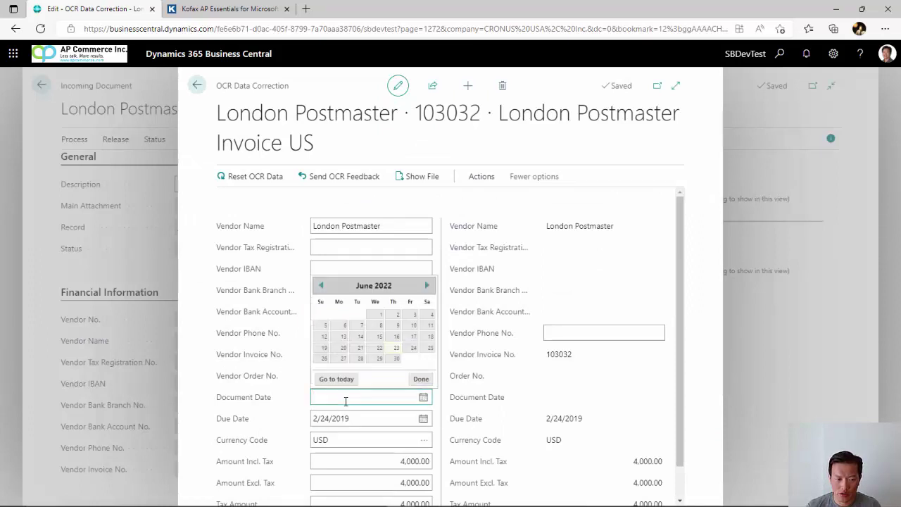
{"action": "type", "text": "1/29/19"}
{"action": "key", "text": "Tab"}
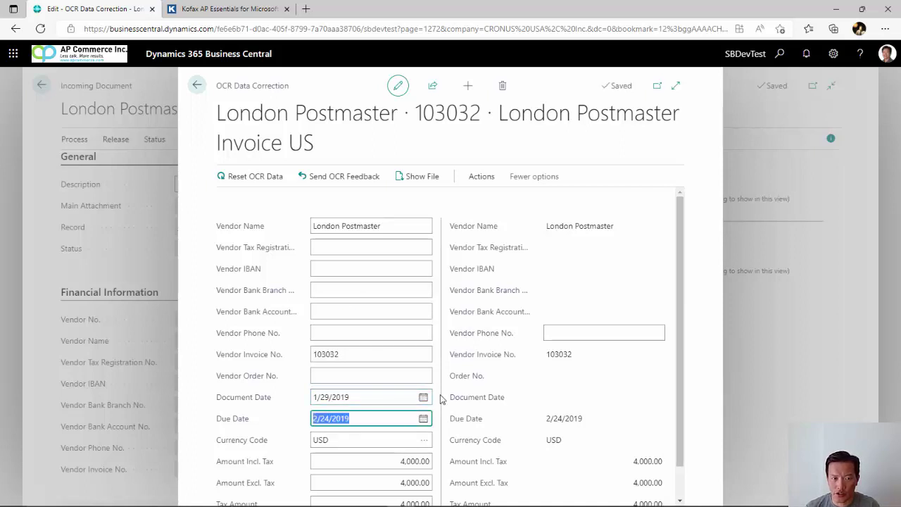
{"action": "left_click", "coordinate": [346, 181]}
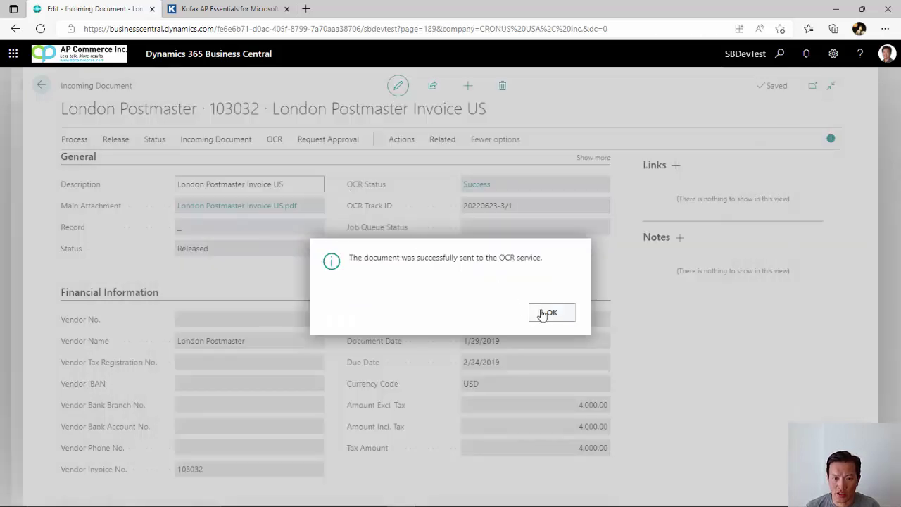
Create purchase invoice 1024 from the incoming document and open it.
{"action": "left_click", "coordinate": [550, 313]}
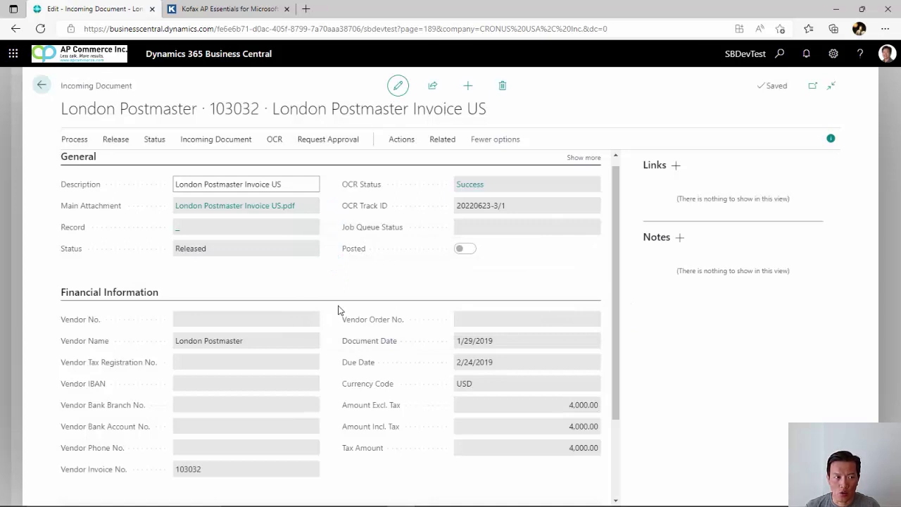
{"action": "left_click", "coordinate": [79, 144]}
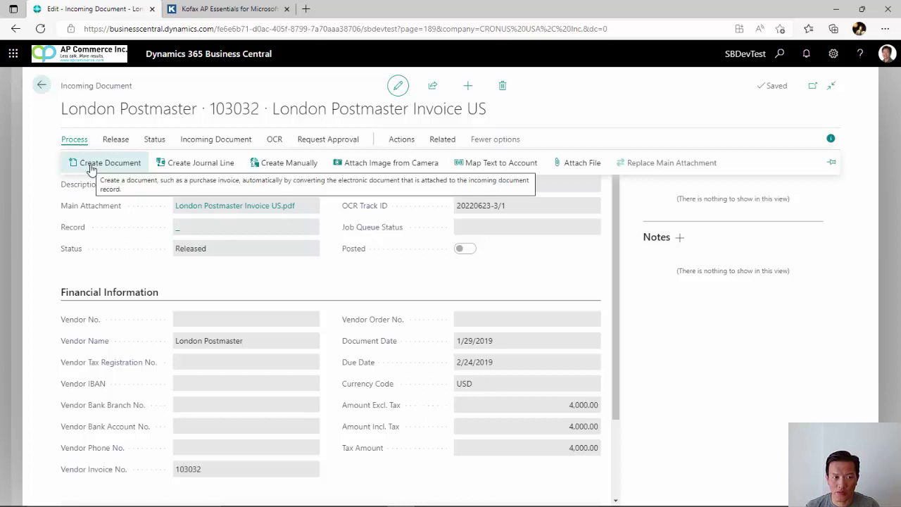
{"action": "left_click", "coordinate": [90, 169]}
{"action": "left_click", "coordinate": [539, 314]}
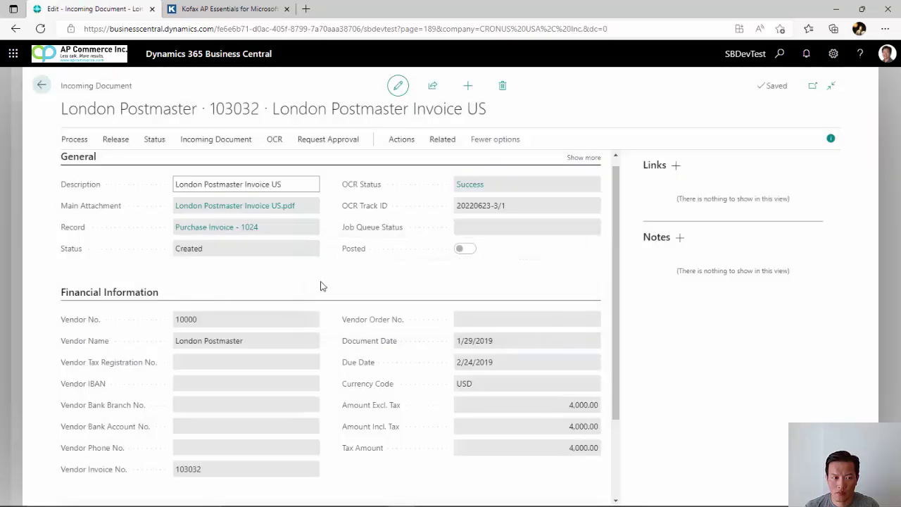
{"action": "left_click", "coordinate": [237, 228]}
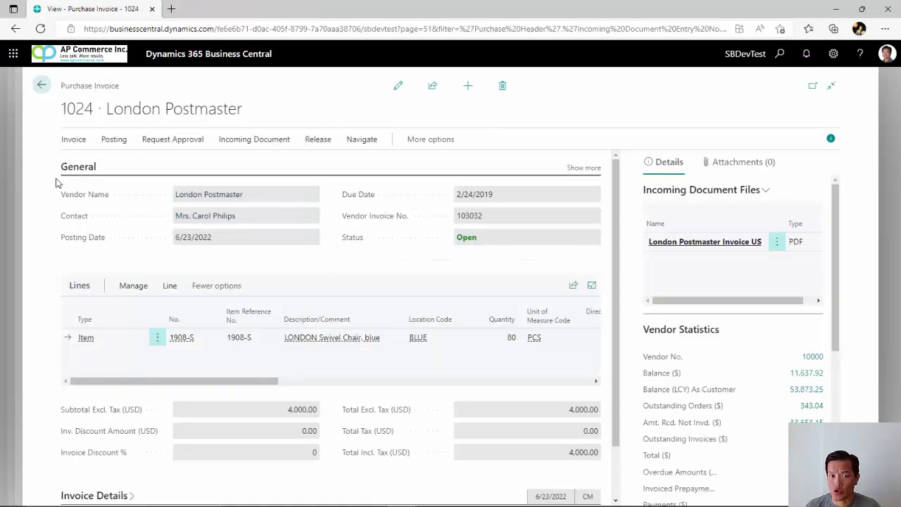